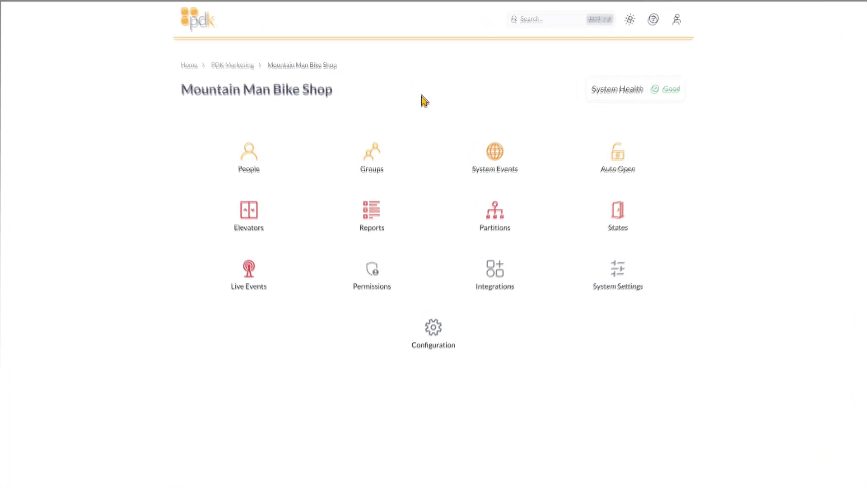
{"action": "left_click", "coordinate": [257, 162]}
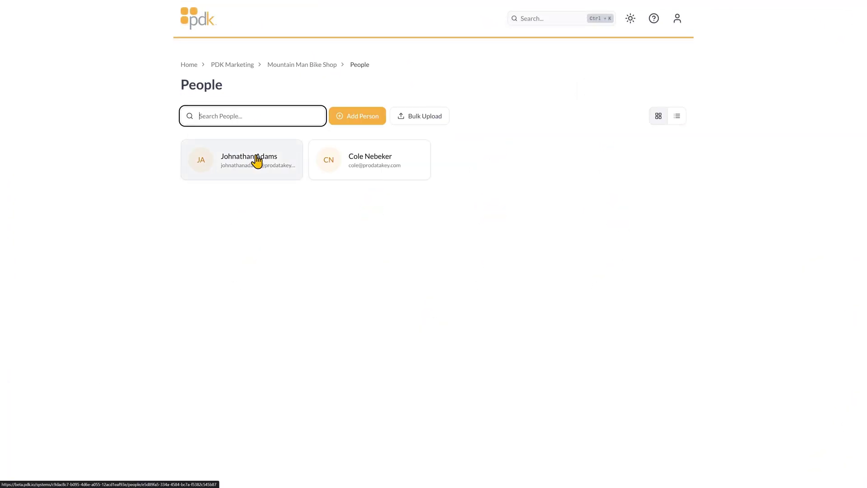
{"action": "left_click", "coordinate": [356, 126]}
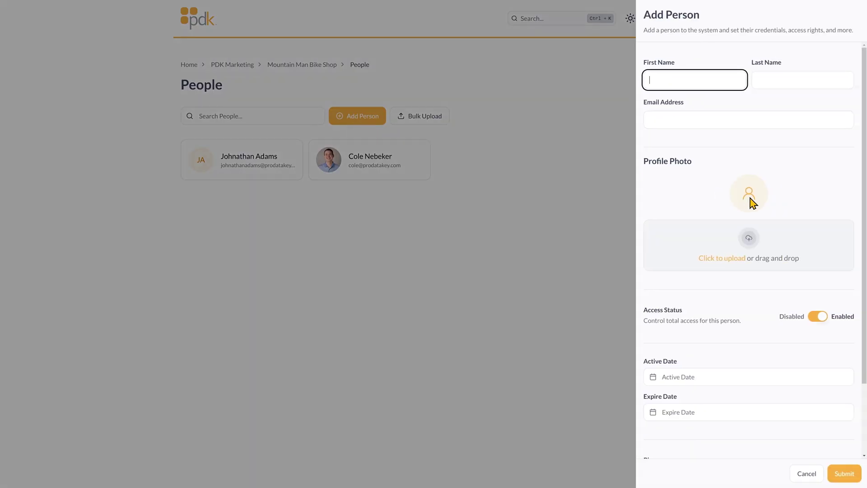
{"action": "scroll", "coordinate": [750, 199], "scroll_direction": "down", "scroll_amount": 3}
{"action": "scroll", "coordinate": [752, 205], "scroll_direction": "up", "scroll_amount": 3}
{"action": "left_click", "coordinate": [611, 206]}
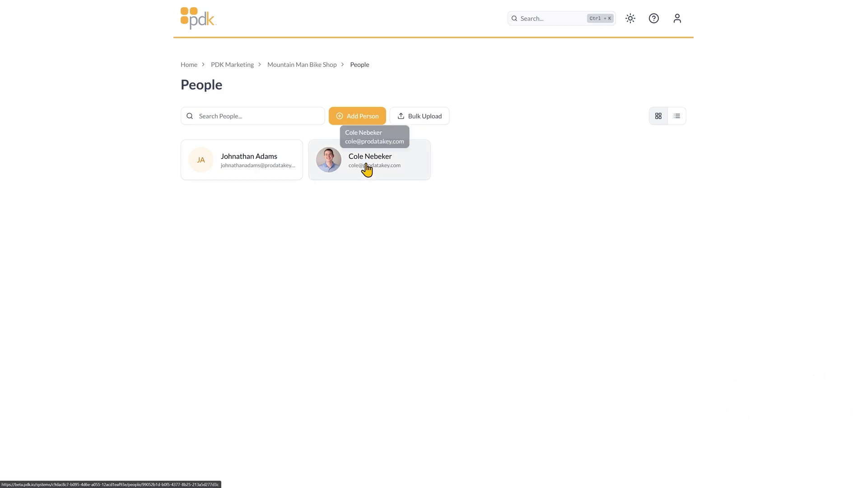
{"action": "left_click", "coordinate": [366, 166]}
{"action": "scroll", "coordinate": [737, 252], "scroll_direction": "down", "scroll_amount": 2}
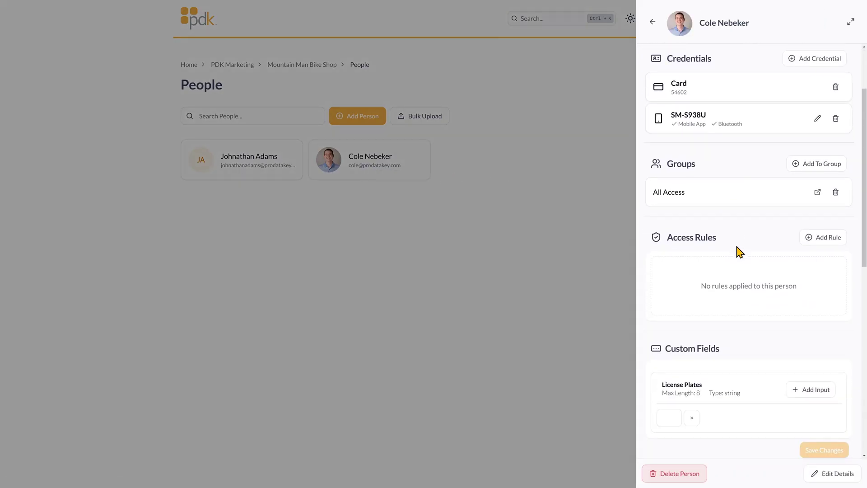
{"action": "scroll", "coordinate": [740, 252], "scroll_direction": "down", "scroll_amount": 3}
{"action": "scroll", "coordinate": [740, 253], "scroll_direction": "down", "scroll_amount": 3}
{"action": "scroll", "coordinate": [740, 252], "scroll_direction": "down", "scroll_amount": 2}
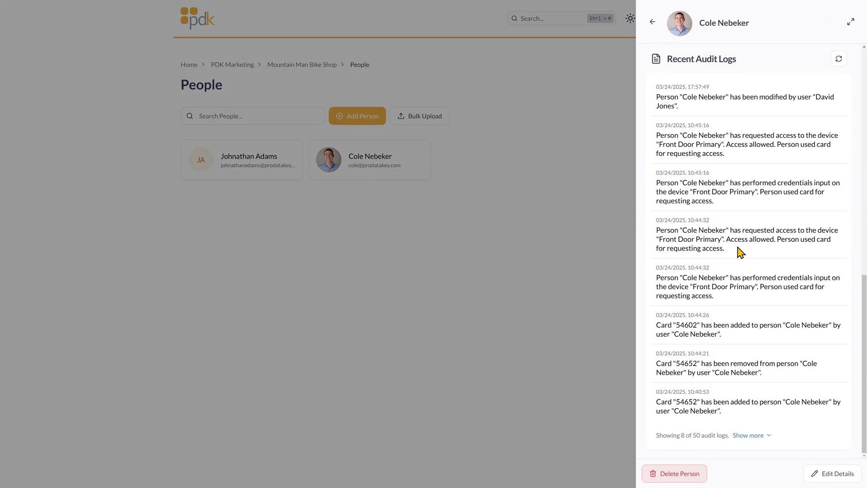
{"action": "scroll", "coordinate": [738, 251], "scroll_direction": "up", "scroll_amount": 1}
{"action": "scroll", "coordinate": [740, 252], "scroll_direction": "up", "scroll_amount": 3}
{"action": "scroll", "coordinate": [740, 252], "scroll_direction": "up", "scroll_amount": 2}
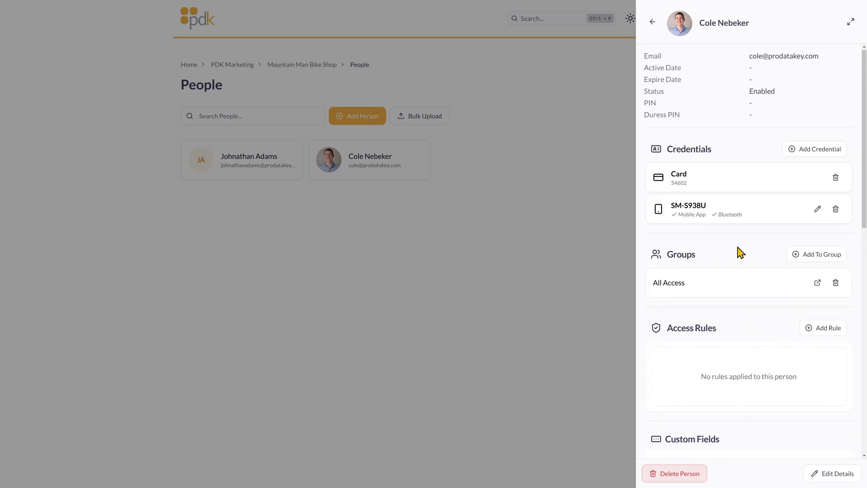
{"action": "left_click", "coordinate": [494, 232]}
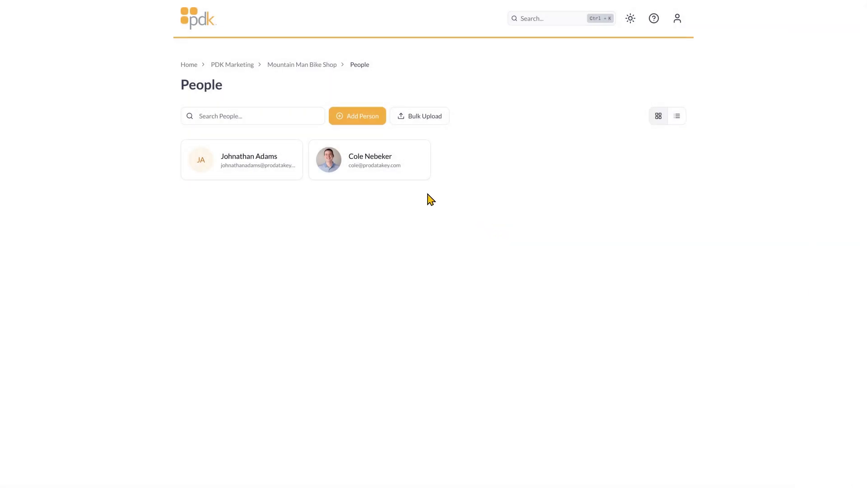
{"action": "left_click", "coordinate": [282, 66]}
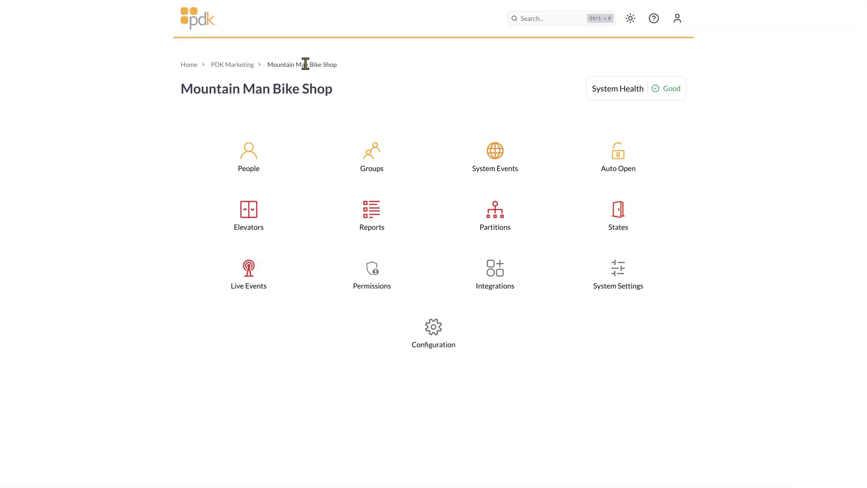
{"action": "left_click", "coordinate": [546, 18]}
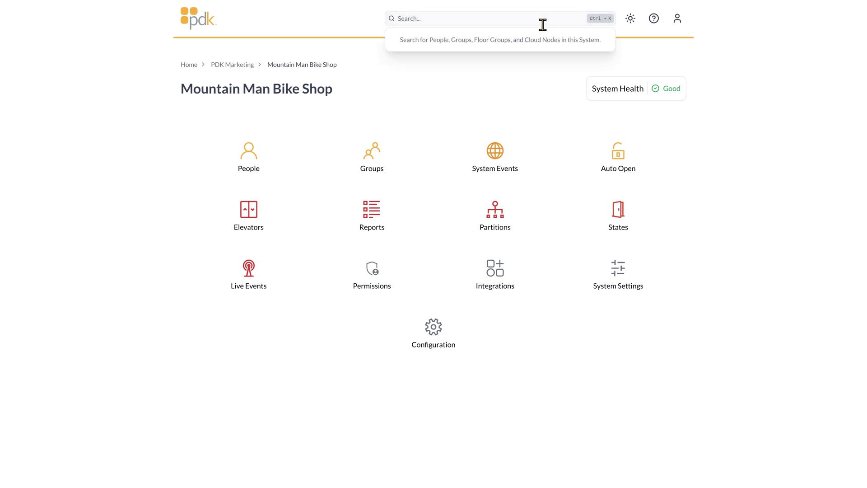
{"action": "type", "text": "Coe"}
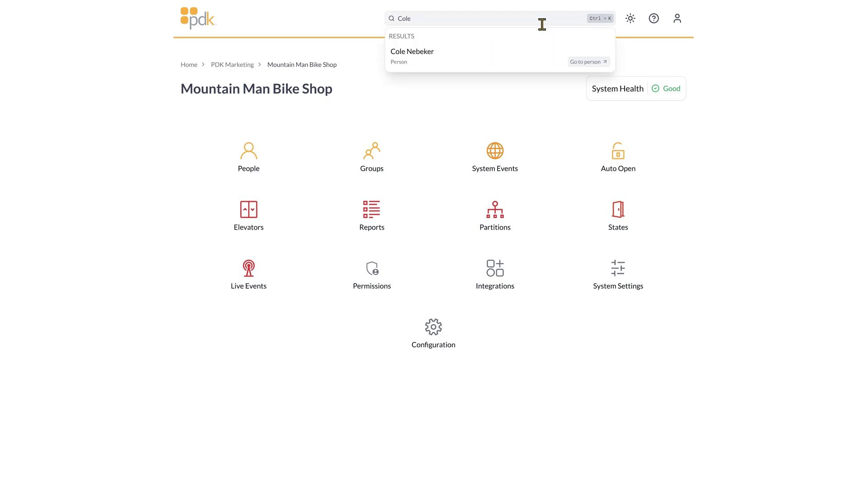
{"action": "left_click", "coordinate": [589, 62]}
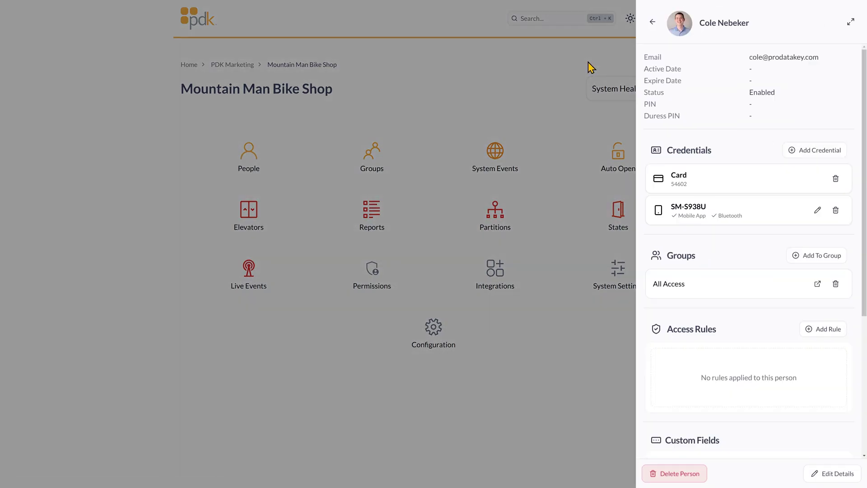
{"action": "left_click", "coordinate": [559, 23]}
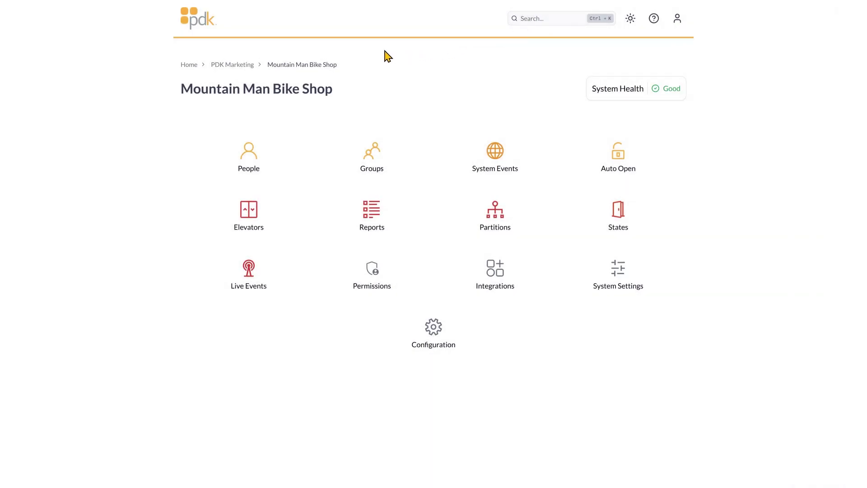
{"action": "left_click", "coordinate": [232, 65]}
{"action": "left_click", "coordinate": [541, 19]}
Browse the shop's Integrations list, which shows none enabled, then return to the shop overview
{"action": "left_click", "coordinate": [498, 281]}
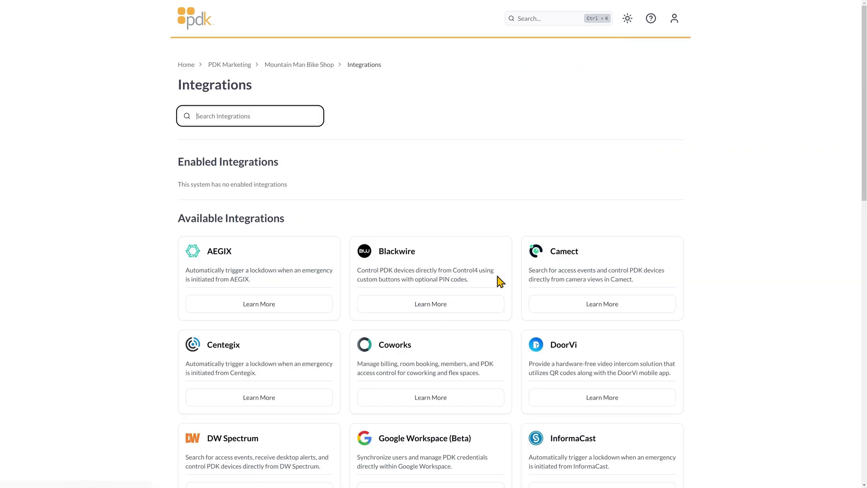
{"action": "scroll", "coordinate": [512, 178], "scroll_direction": "down", "scroll_amount": 1}
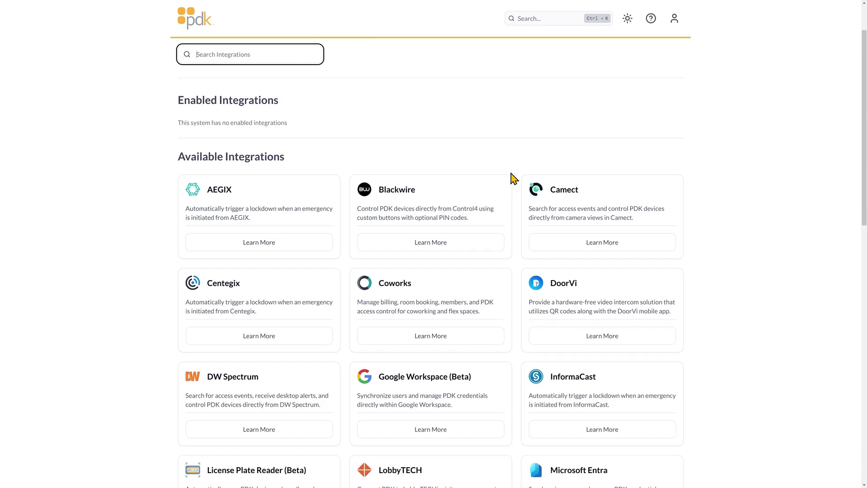
{"action": "scroll", "coordinate": [511, 178], "scroll_direction": "down", "scroll_amount": 2}
{"action": "scroll", "coordinate": [513, 180], "scroll_direction": "down", "scroll_amount": 2}
{"action": "scroll", "coordinate": [513, 181], "scroll_direction": "down", "scroll_amount": 1}
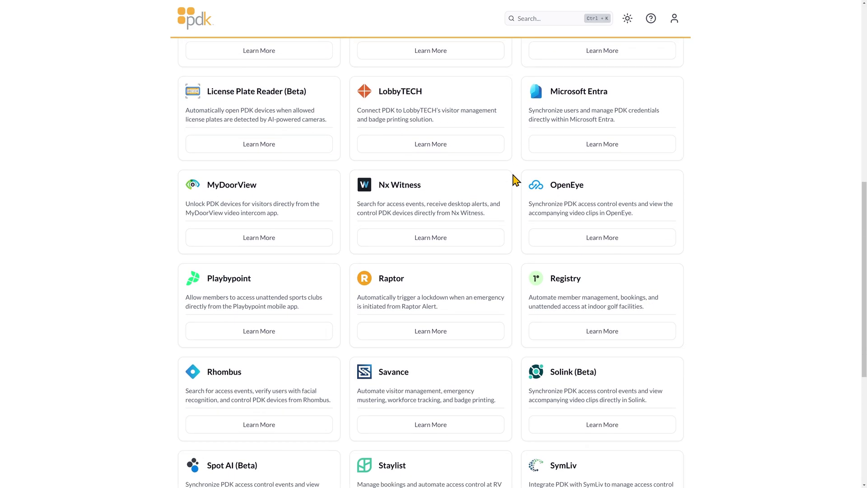
{"action": "scroll", "coordinate": [512, 181], "scroll_direction": "down", "scroll_amount": 1}
{"action": "scroll", "coordinate": [513, 180], "scroll_direction": "down", "scroll_amount": 2}
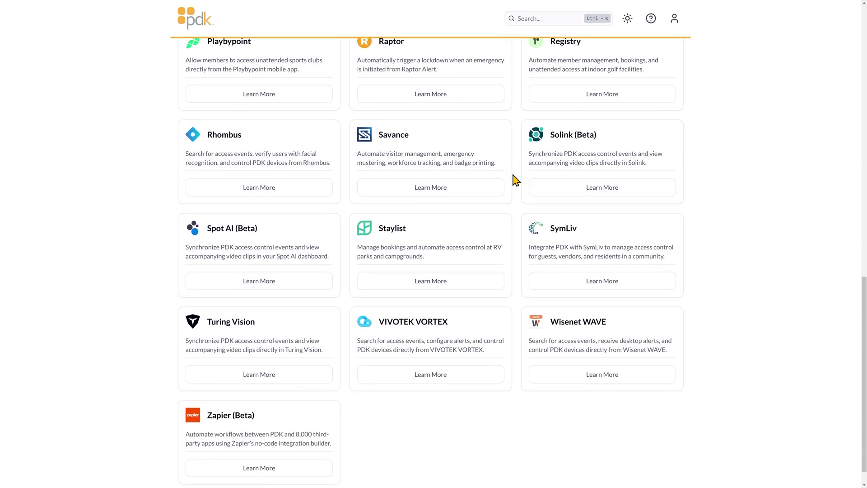
{"action": "scroll", "coordinate": [513, 181], "scroll_direction": "down", "scroll_amount": 1}
{"action": "scroll", "coordinate": [513, 180], "scroll_direction": "up", "scroll_amount": 3}
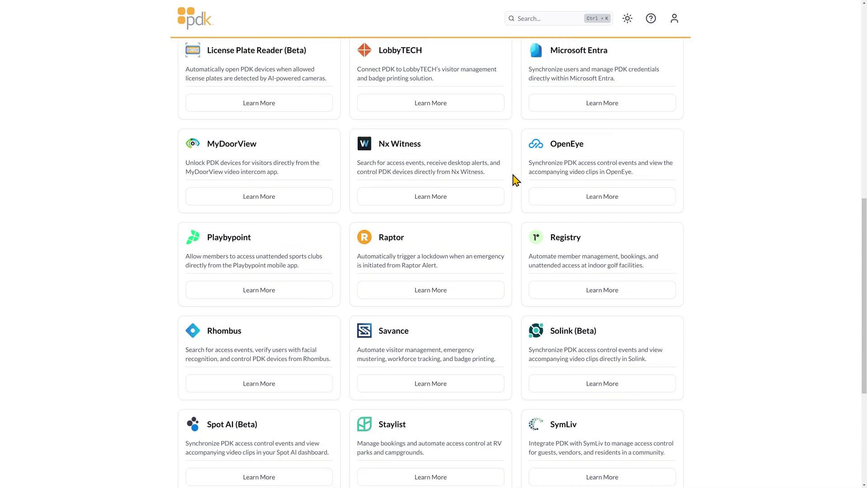
{"action": "scroll", "coordinate": [513, 181], "scroll_direction": "up", "scroll_amount": 4}
{"action": "scroll", "coordinate": [513, 181], "scroll_direction": "up", "scroll_amount": 2}
{"action": "scroll", "coordinate": [513, 180], "scroll_direction": "up", "scroll_amount": 1}
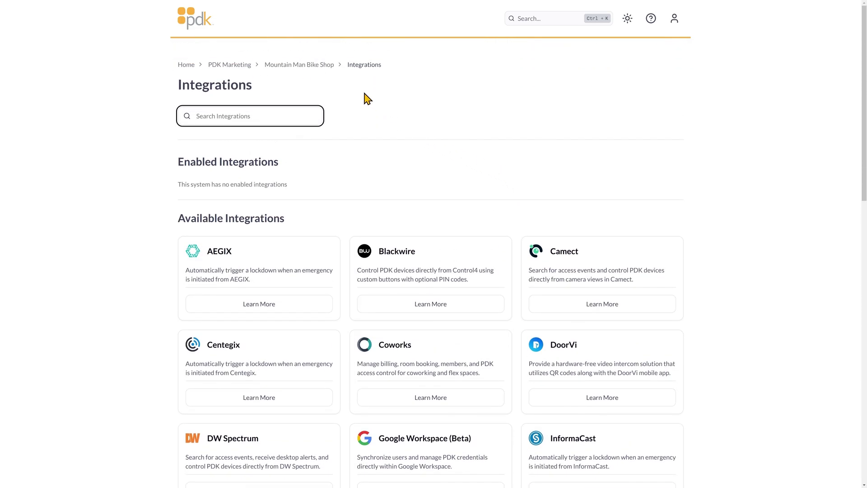
{"action": "left_click", "coordinate": [319, 65]}
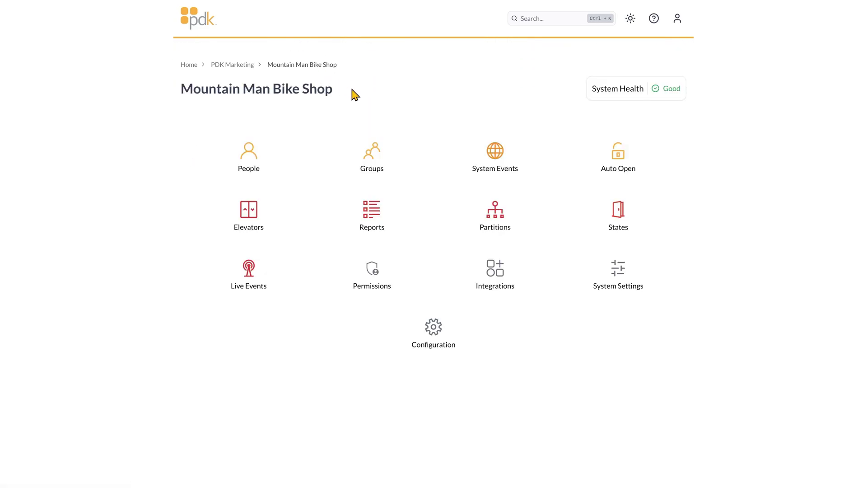
Try the Dark then Light theme, then show the shop's two people as a table
{"action": "left_click", "coordinate": [631, 18]}
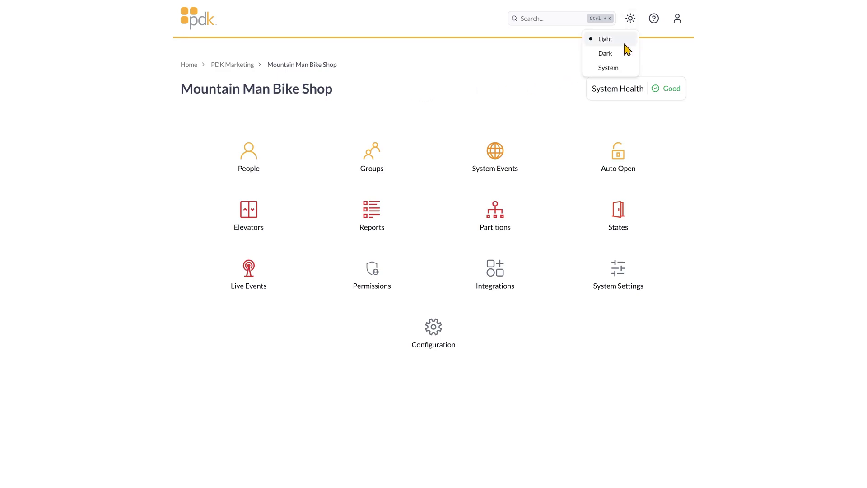
{"action": "left_click", "coordinate": [622, 53]}
{"action": "left_click", "coordinate": [629, 20]}
{"action": "left_click", "coordinate": [623, 40]}
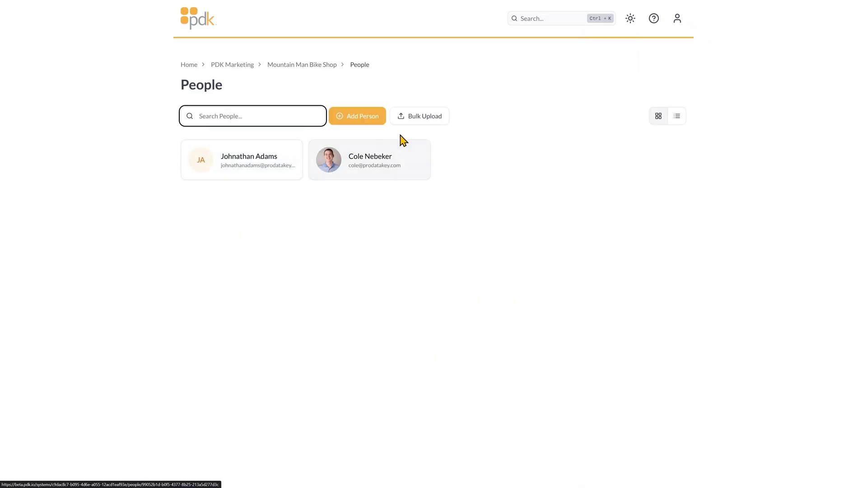
{"action": "left_click", "coordinate": [677, 117]}
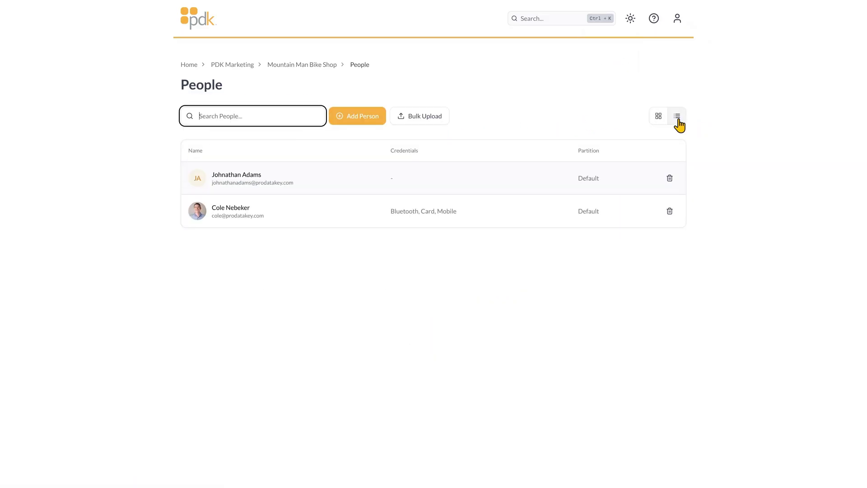
In System Settings, change the support contact name to 'PDK Marketing Team' and visit its URL and Label fields
{"action": "left_click", "coordinate": [597, 262]}
{"action": "scroll", "coordinate": [542, 193], "scroll_direction": "down", "scroll_amount": 3}
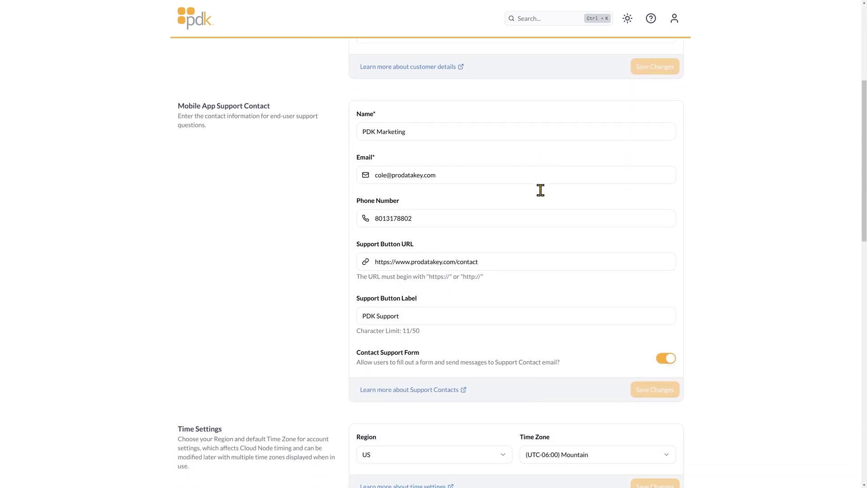
{"action": "left_click_drag", "start_coordinate": [450, 124], "coordinate": [340, 129]}
{"action": "type", "text": "PDK Mar"}
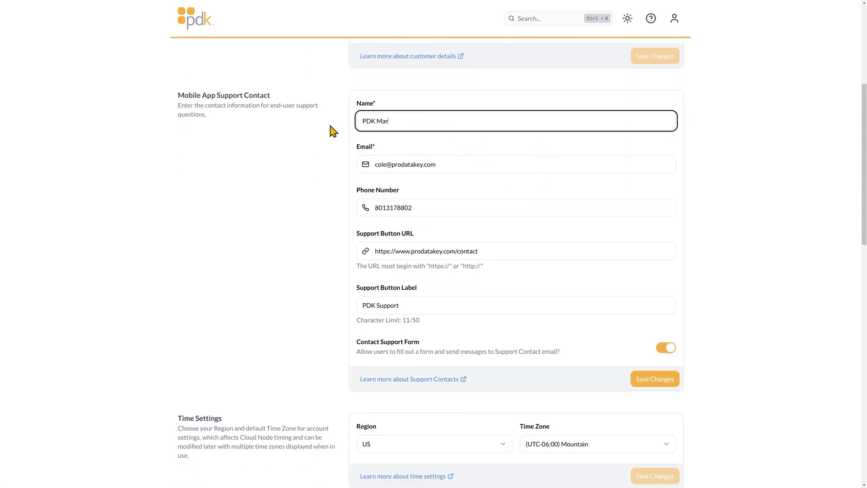
{"action": "type", "text": "keting Team"}
{"action": "left_click", "coordinate": [498, 251]}
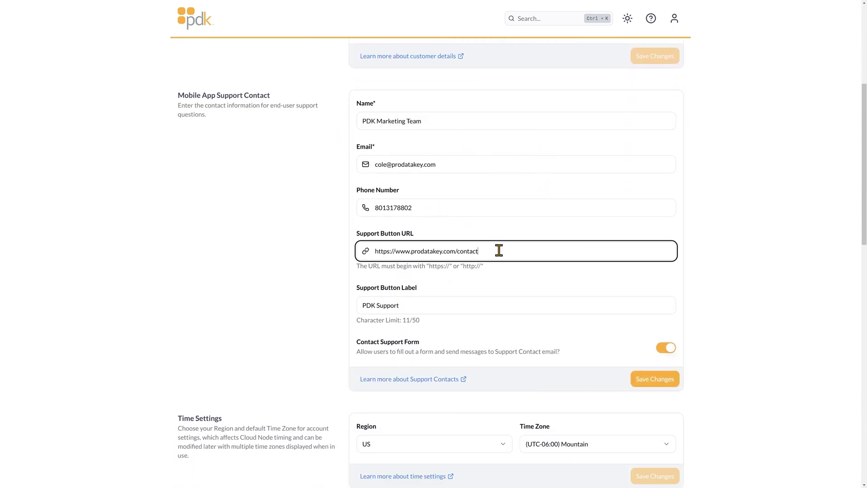
{"action": "left_click", "coordinate": [413, 308]}
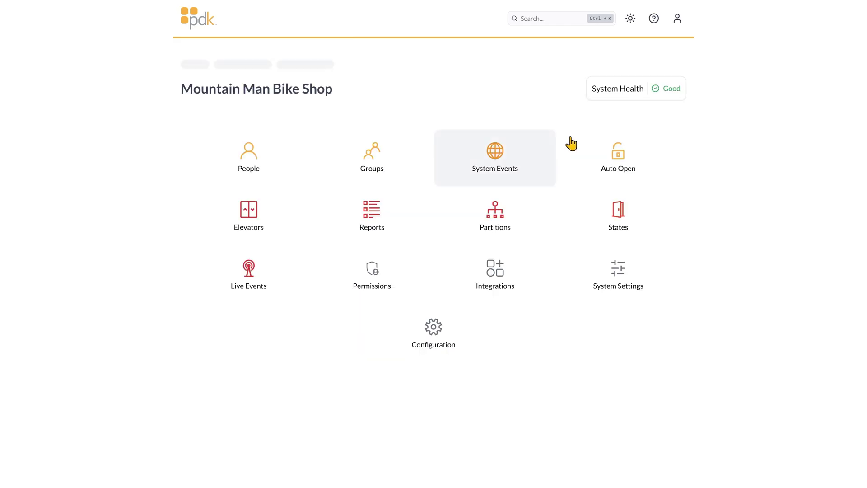
List the shop's eight headquarters devices as a States table, then return to the shop overview
{"action": "left_click", "coordinate": [618, 222]}
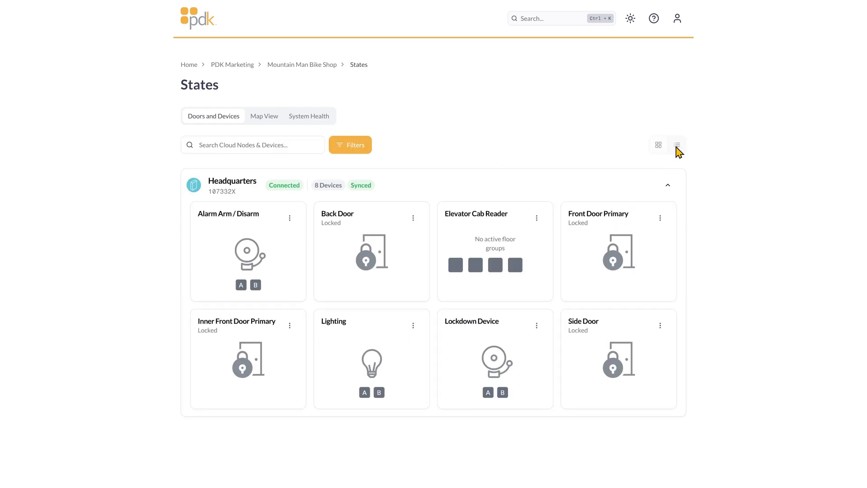
{"action": "left_click", "coordinate": [678, 147]}
{"action": "scroll", "coordinate": [678, 151], "scroll_direction": "down", "scroll_amount": 1}
{"action": "scroll", "coordinate": [678, 150], "scroll_direction": "up", "scroll_amount": 1}
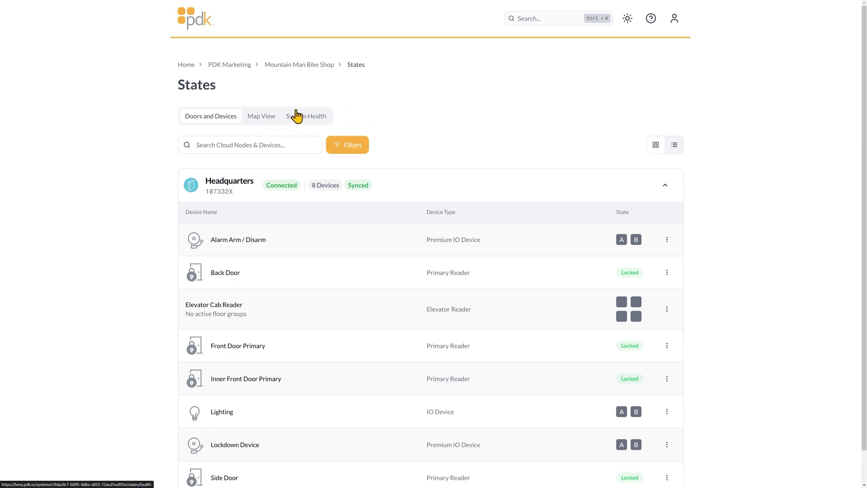
{"action": "left_click", "coordinate": [302, 67]}
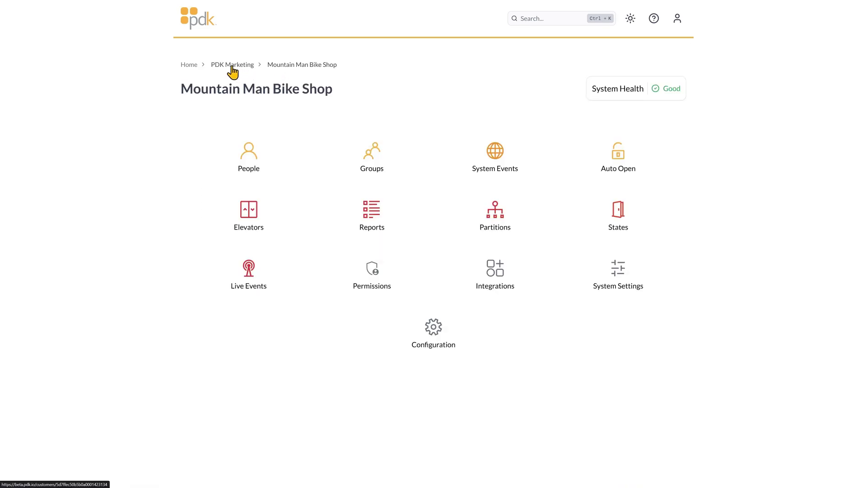
{"action": "left_click", "coordinate": [233, 67]}
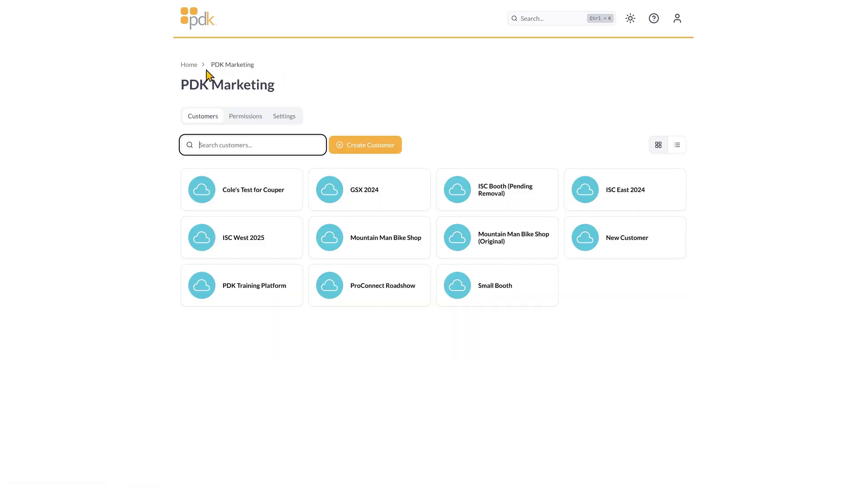
{"action": "left_click", "coordinate": [250, 206]}
{"action": "key", "text": "alt+Left"}
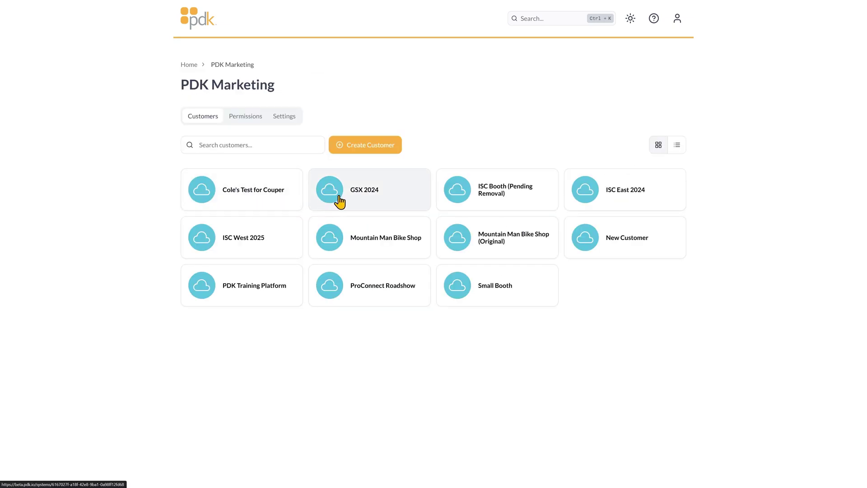
{"action": "left_click", "coordinate": [339, 202]}
{"action": "key", "text": "alt+Left"}
{"action": "left_click", "coordinate": [467, 197]}
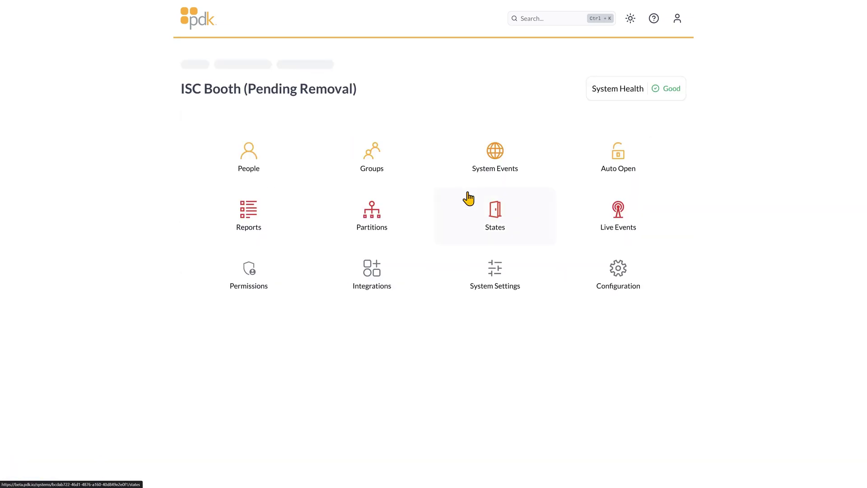
{"action": "key", "text": "alt+Left"}
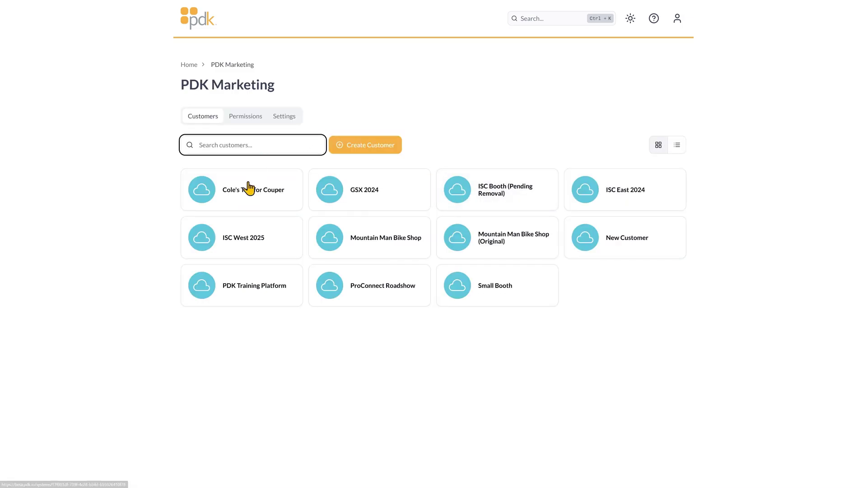
{"action": "left_click", "coordinate": [398, 248]}
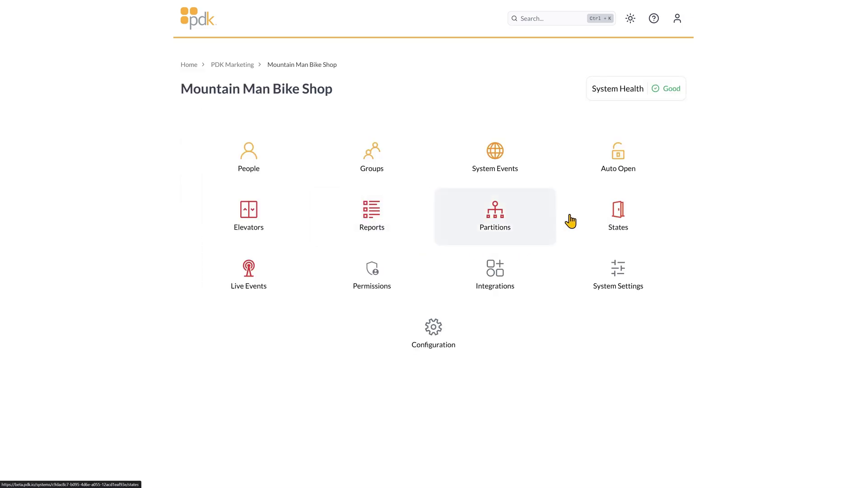
{"action": "left_click", "coordinate": [621, 178]}
{"action": "left_click", "coordinate": [595, 186]}
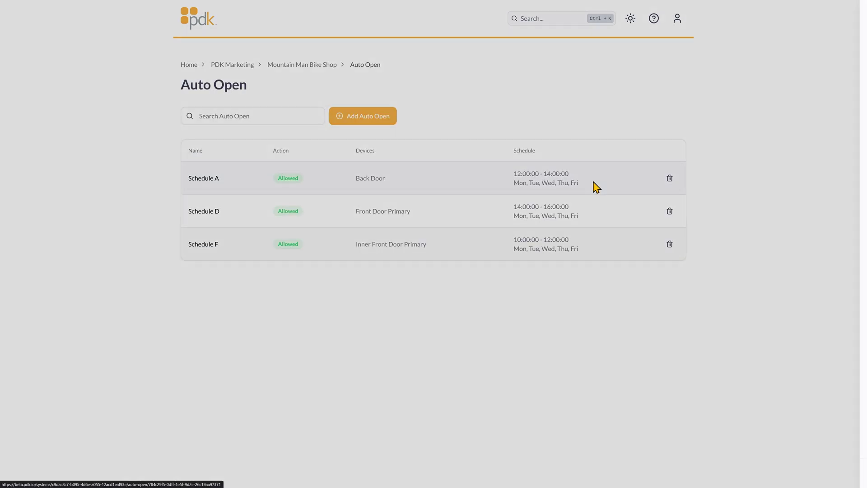
{"action": "key", "text": "Escape"}
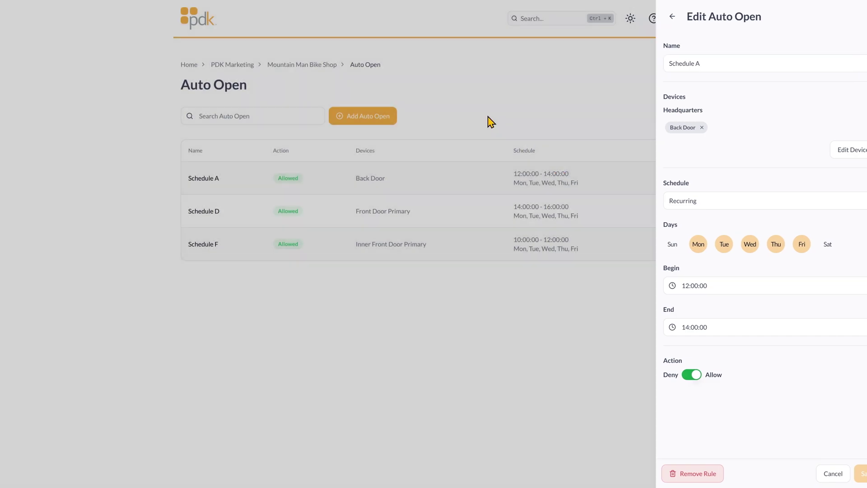
{"action": "left_click", "coordinate": [305, 65]}
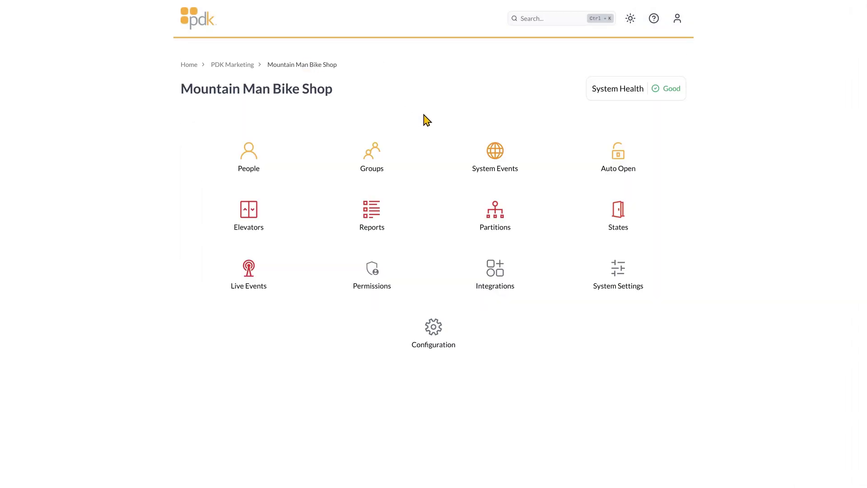